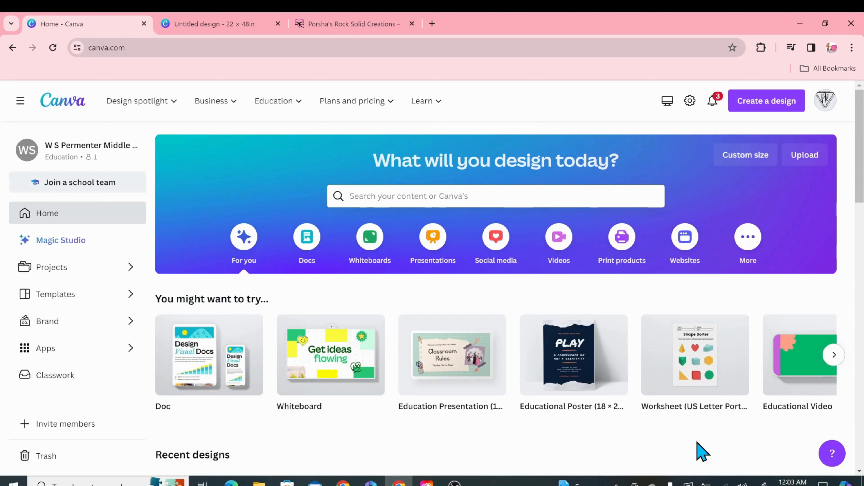
# Create a new blank design with a custom size of 22 × 48 inches
pyautogui.click(753, 159)
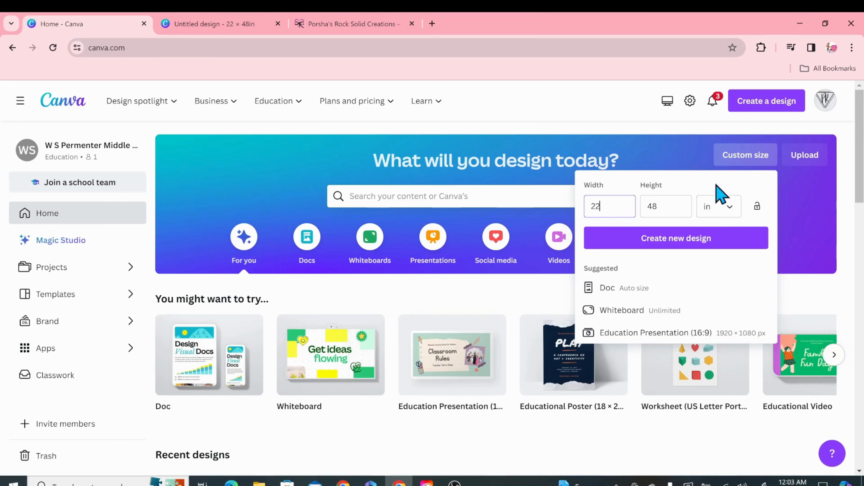
pyautogui.click(717, 211)
pyautogui.click(717, 214)
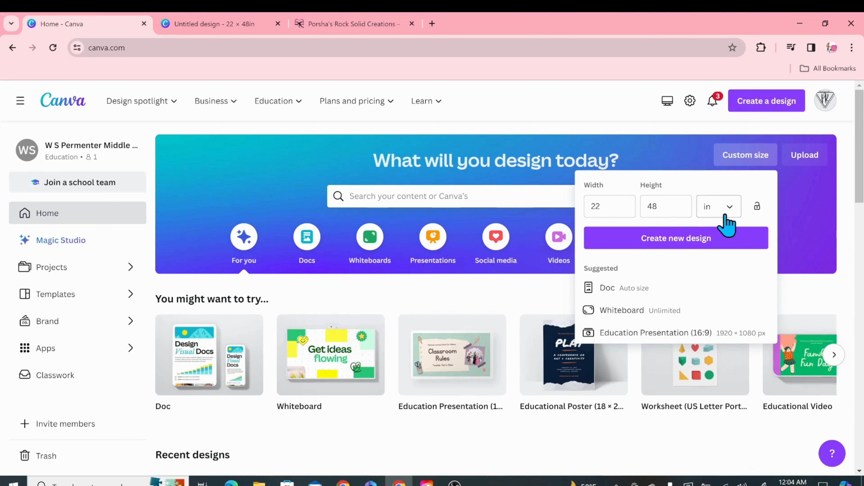
pyautogui.click(649, 246)
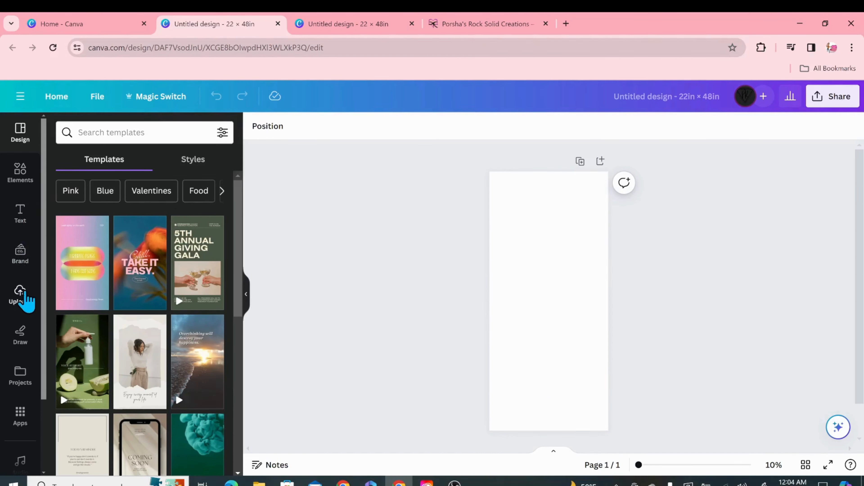
# Place the uploaded photo of the woman in the yellow hoodie on the page and remove its background
pyautogui.click(21, 296)
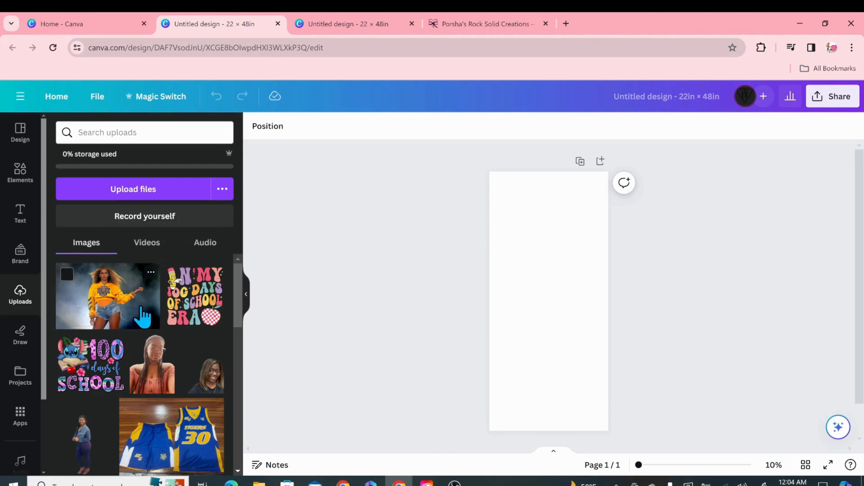
pyautogui.click(114, 310)
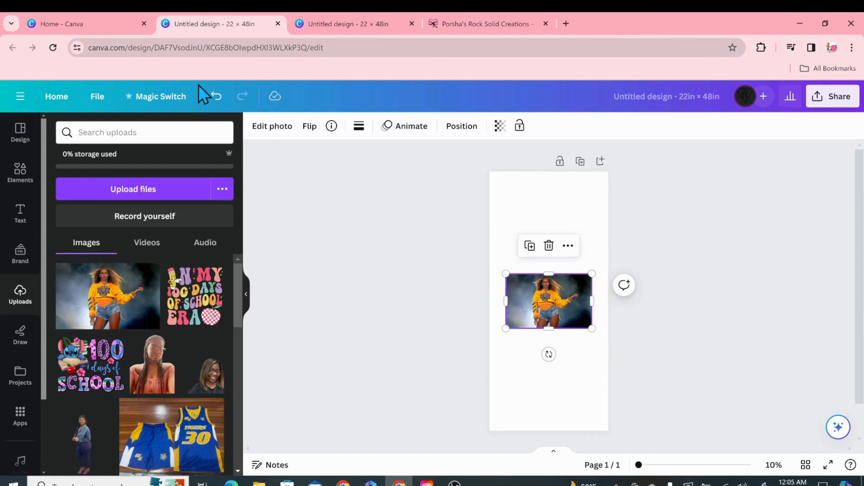
pyautogui.click(273, 131)
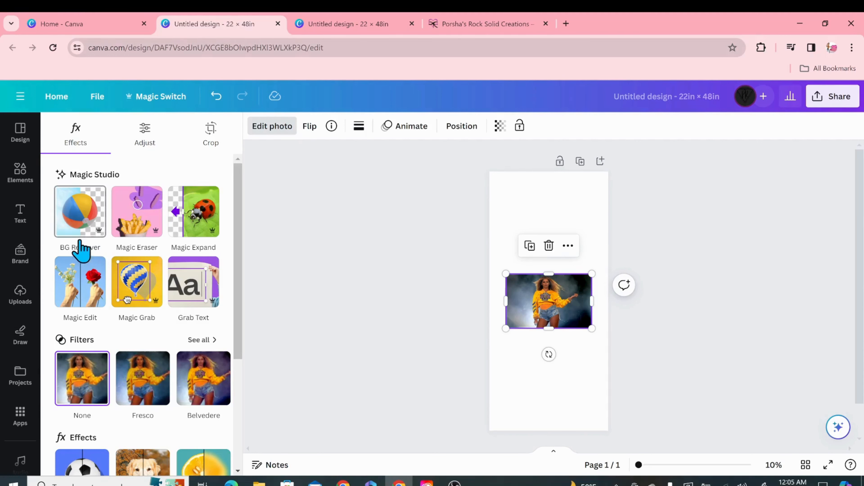
pyautogui.click(73, 233)
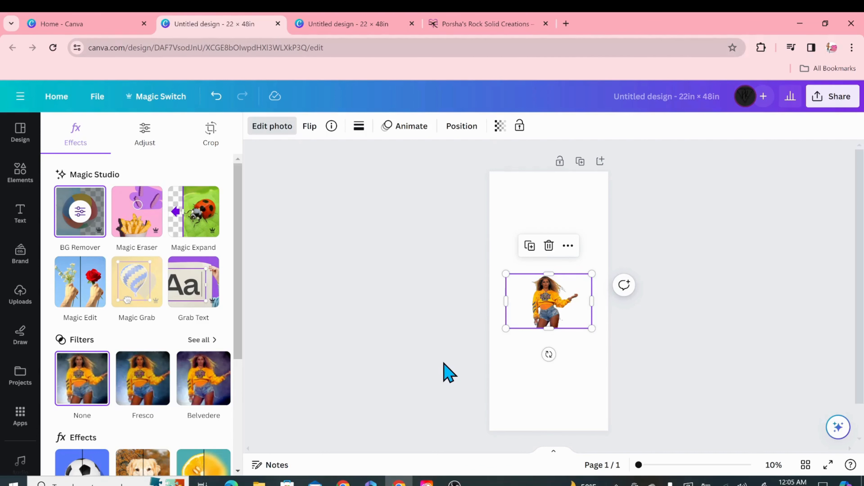
pyautogui.click(80, 211)
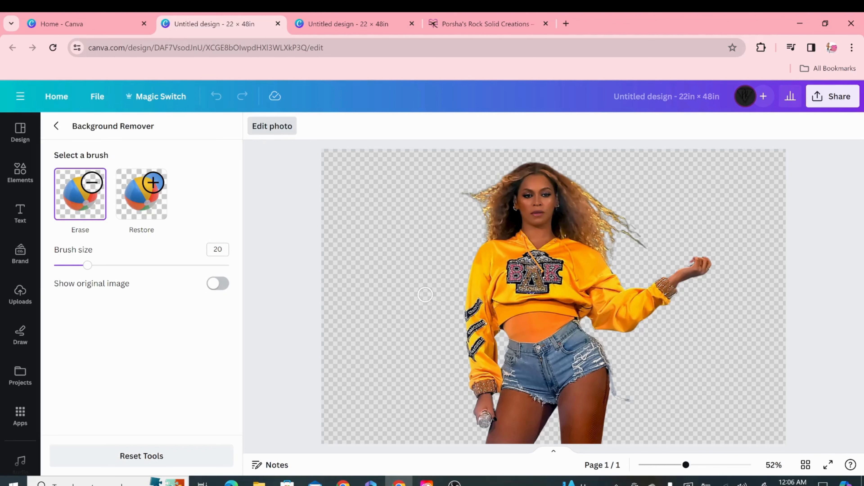
pyautogui.click(57, 127)
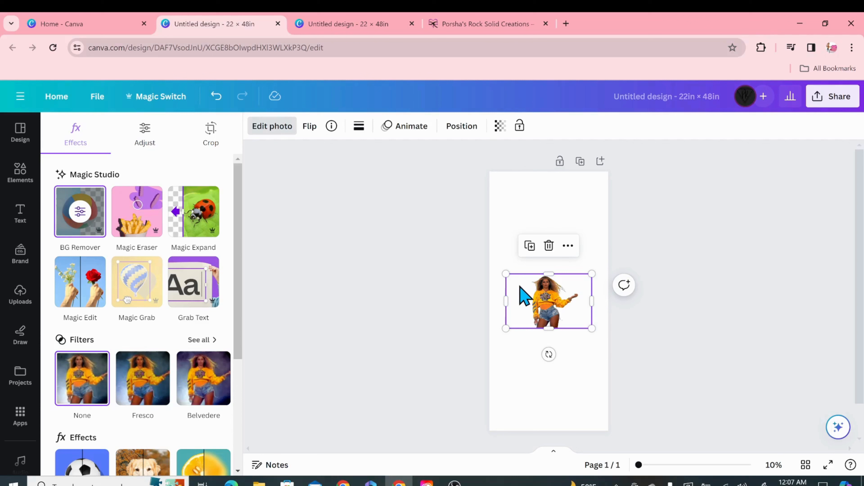
# Crop the woman's photo freeform so the frame fits closely around her figure on both sides
pyautogui.doubleClick(542, 304)
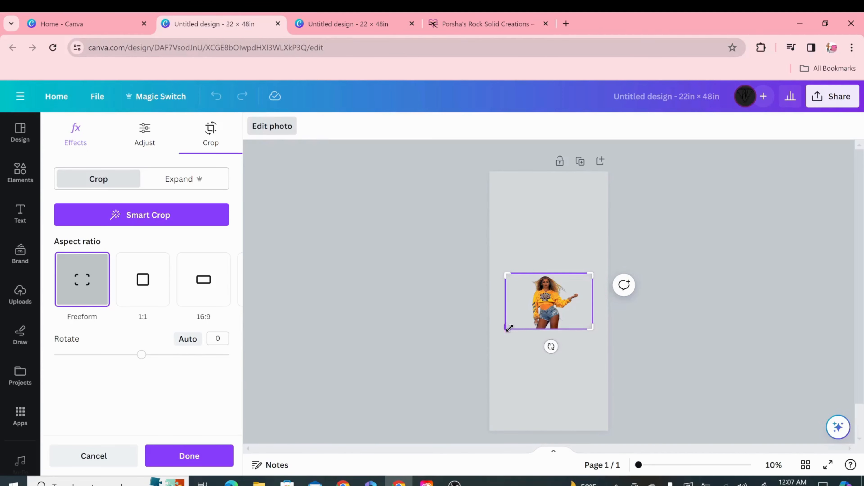
pyautogui.moveTo(506, 328); pyautogui.dragTo(531, 326)
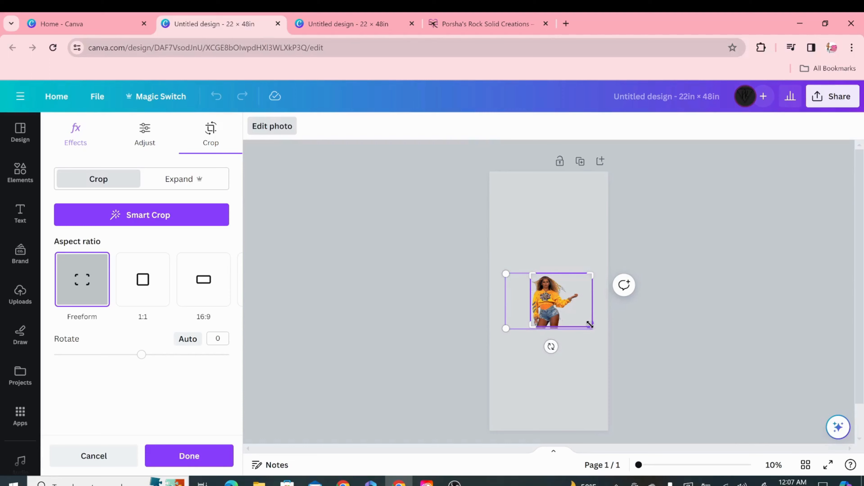
pyautogui.moveTo(592, 327); pyautogui.dragTo(579, 327)
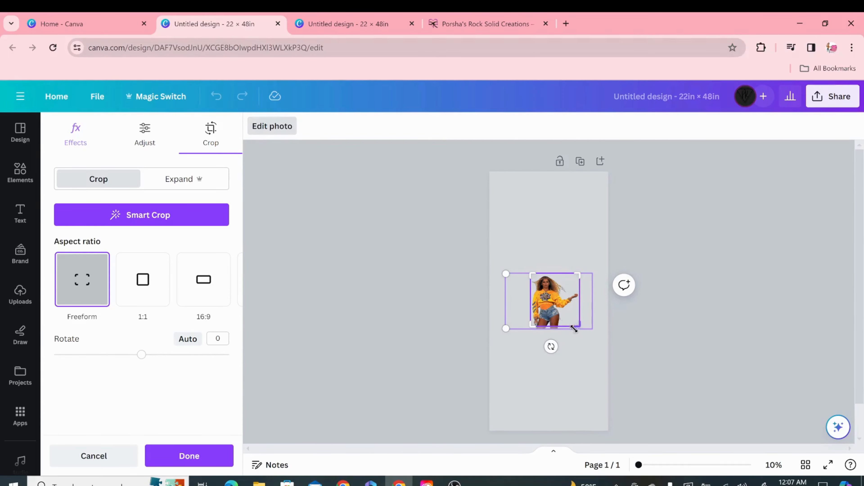
pyautogui.moveTo(578, 327); pyautogui.dragTo(579, 332)
pyautogui.click(548, 394)
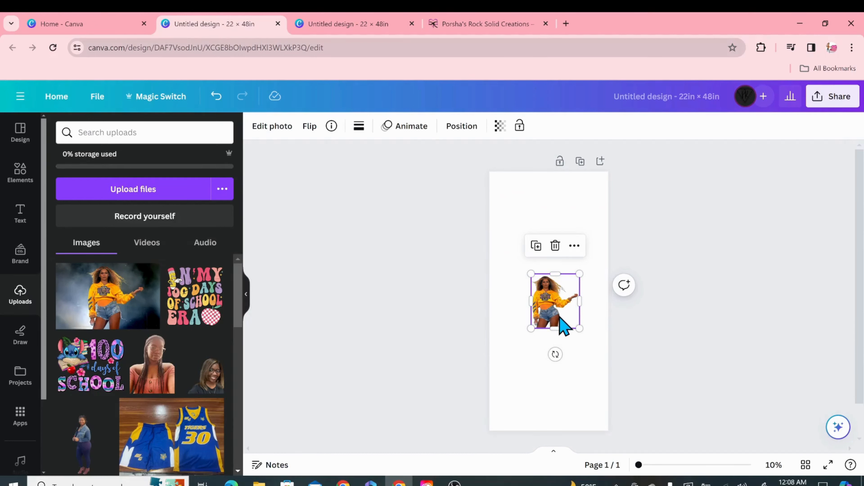
# Move the cropped photo to the page's upper-left corner and place a duplicate directly beside it
pyautogui.moveTo(560, 318); pyautogui.dragTo(520, 212)
pyautogui.hotkey('ctrl', 'c')
pyautogui.hotkey('ctrl', 'v')
pyautogui.moveTo(512, 214); pyautogui.dragTo(555, 210)
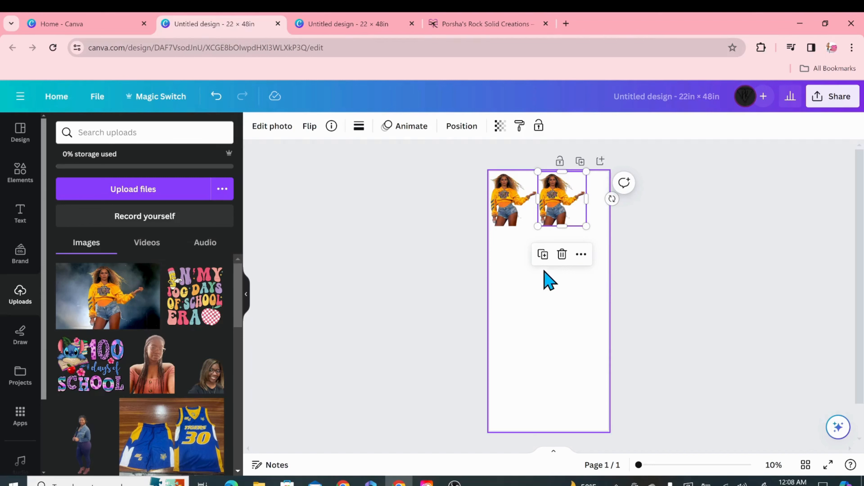
# Lock the width-to-height ratio of the duplicated photo
pyautogui.click(462, 126)
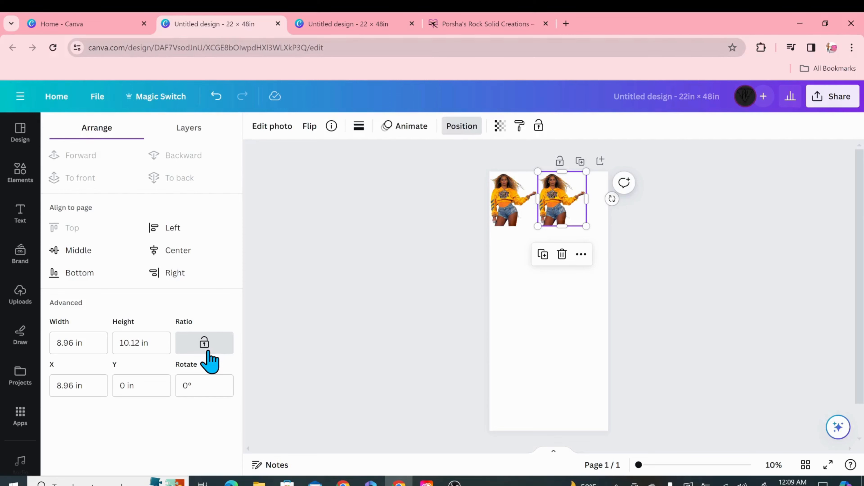
pyautogui.click(208, 352)
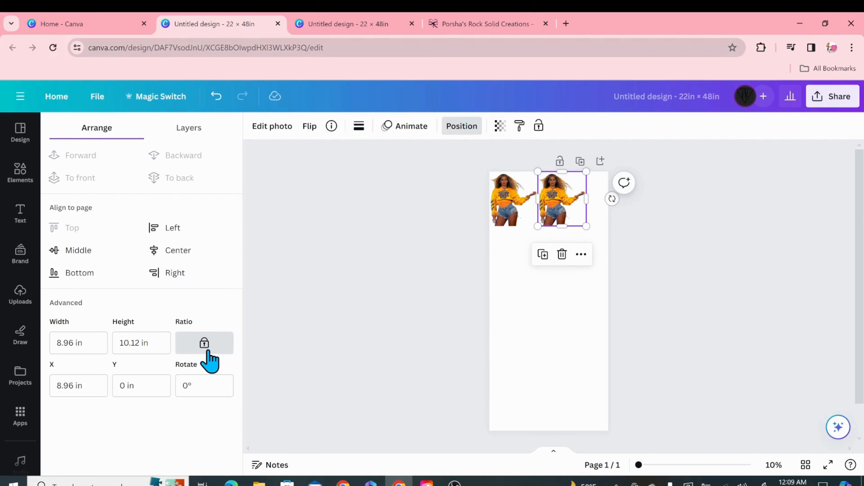
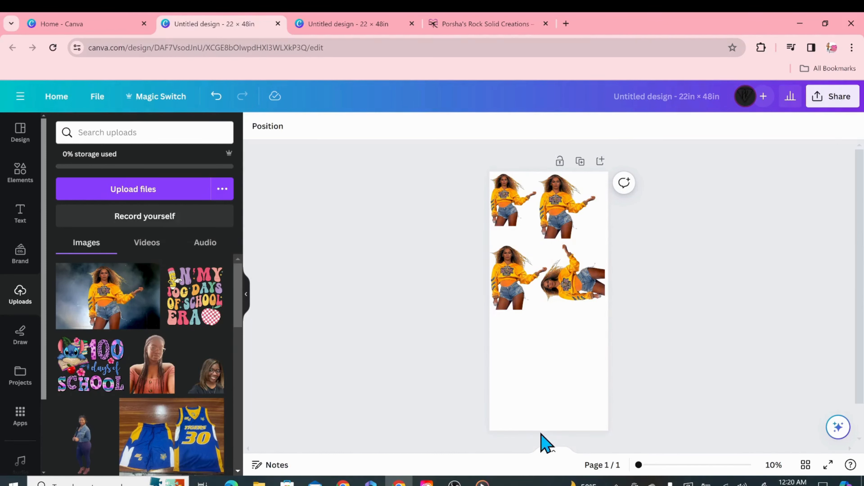
# Place the uploaded Tigers basketball uniform photo below the existing images and remove its background
pyautogui.moveTo(172, 435); pyautogui.dragTo(538, 350)
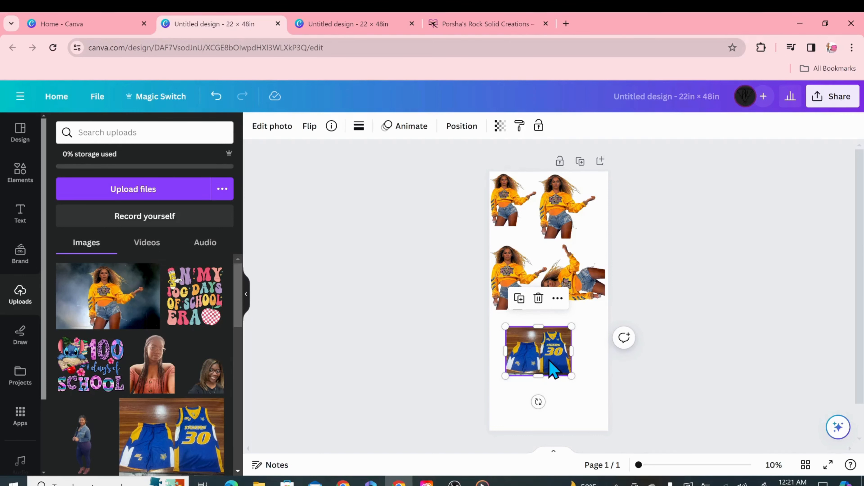
pyautogui.click(272, 127)
pyautogui.click(80, 211)
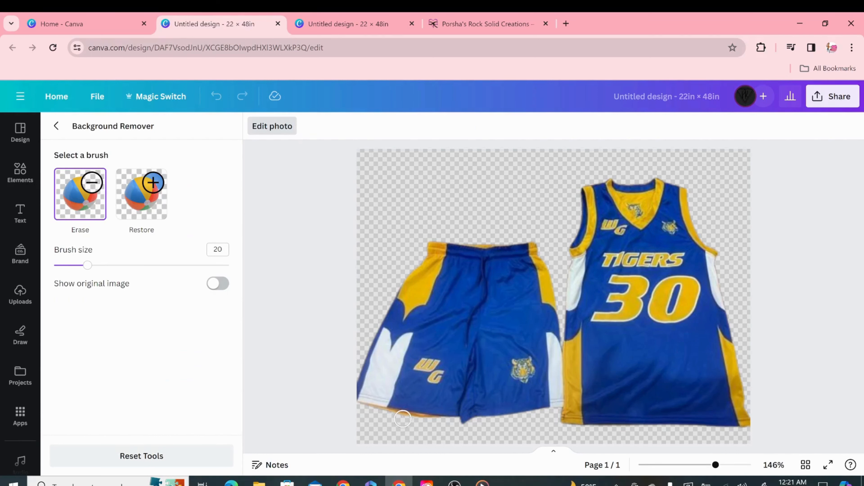
# Try erasing a strip across the shorts' waistband and restore it with the Restore brush at size 22
pyautogui.moveTo(430, 255); pyautogui.dragTo(543, 256)
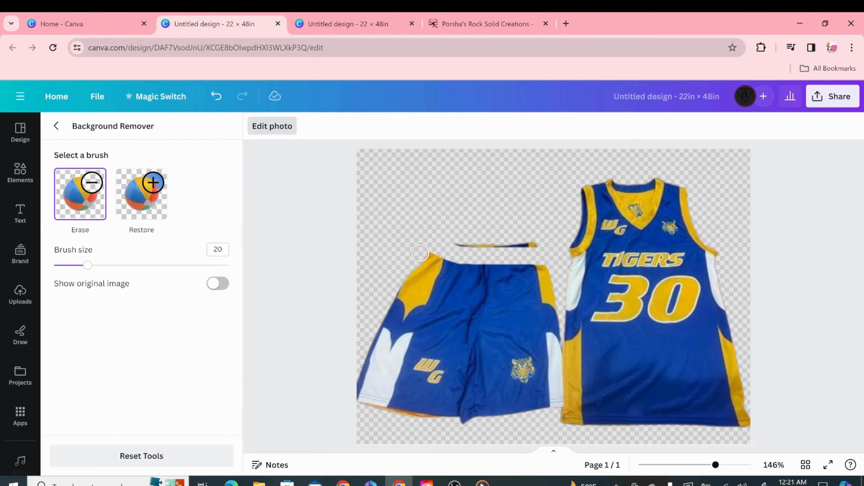
pyautogui.click(153, 195)
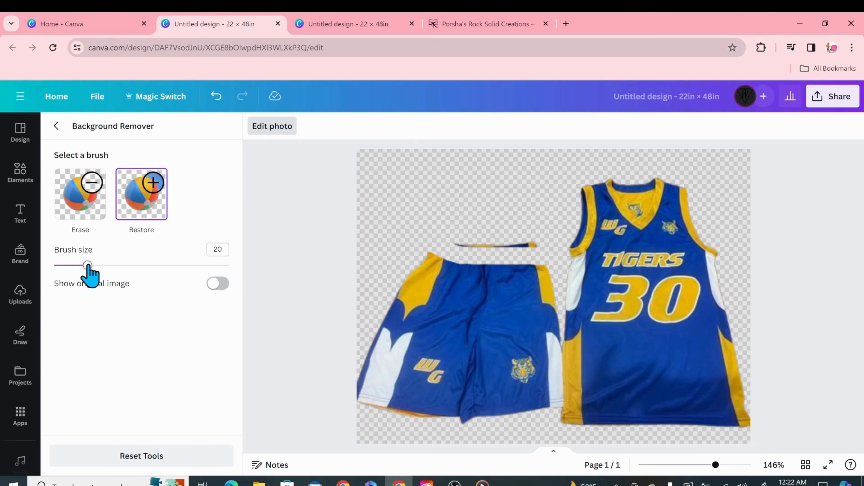
pyautogui.moveTo(89, 267); pyautogui.dragTo(96, 270)
pyautogui.moveTo(434, 244); pyautogui.dragTo(531, 250)
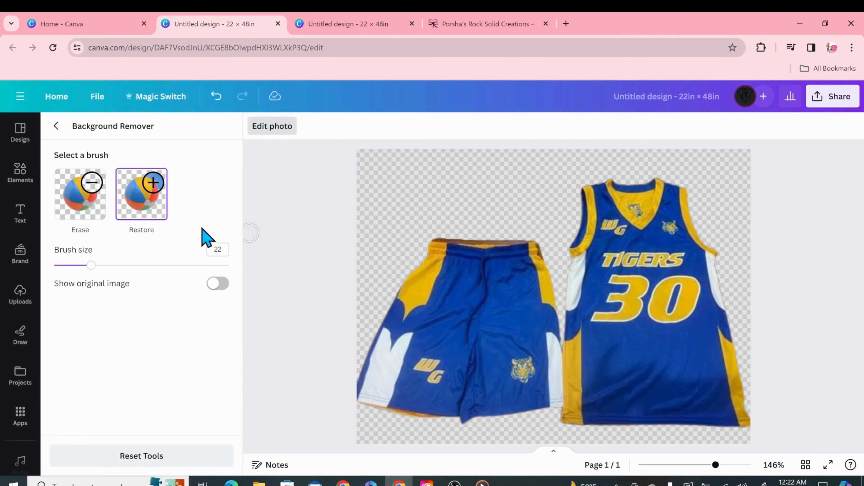
pyautogui.click(85, 206)
pyautogui.click(56, 126)
# Duplicate the uniform image twice and arrange the three images in different sizes in the empty lower part of the page
pyautogui.moveTo(553, 353); pyautogui.dragTo(532, 395)
pyautogui.click(509, 287)
pyautogui.moveTo(561, 416); pyautogui.dragTo(549, 407)
pyautogui.click(504, 340)
pyautogui.moveTo(530, 388); pyautogui.dragTo(581, 397)
pyautogui.moveTo(526, 427); pyautogui.dragTo(577, 378)
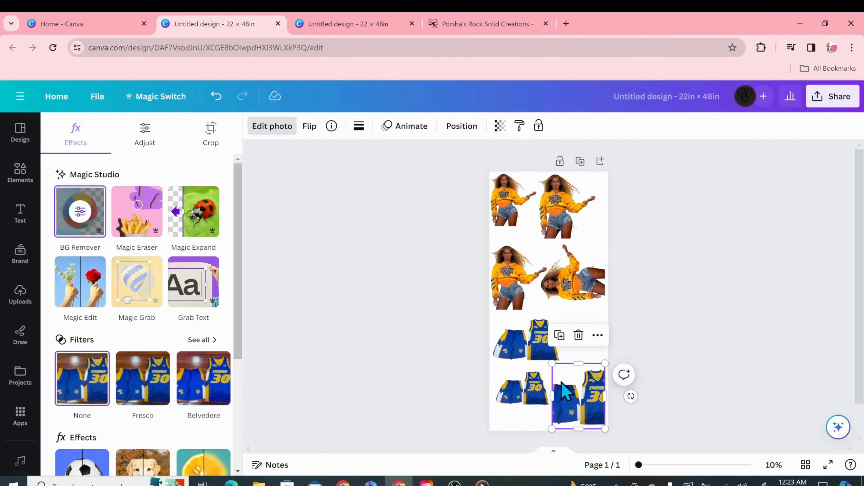